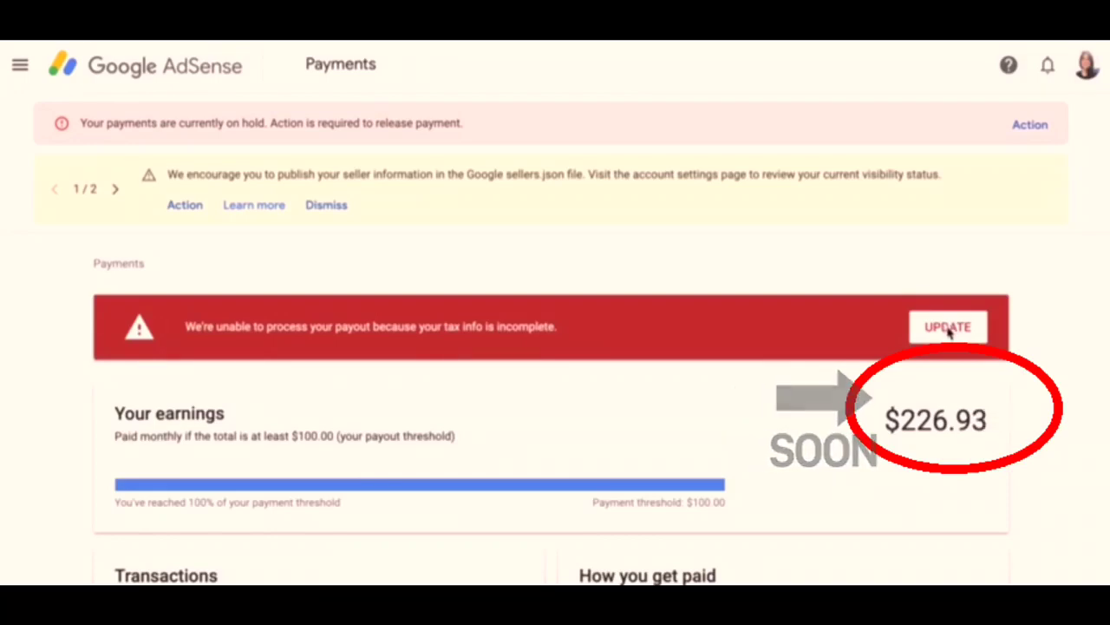
- Start updating the incomplete tax info and answer Yes to the US citizen, resident alien, corporation or partnership question
left_click(948, 330)
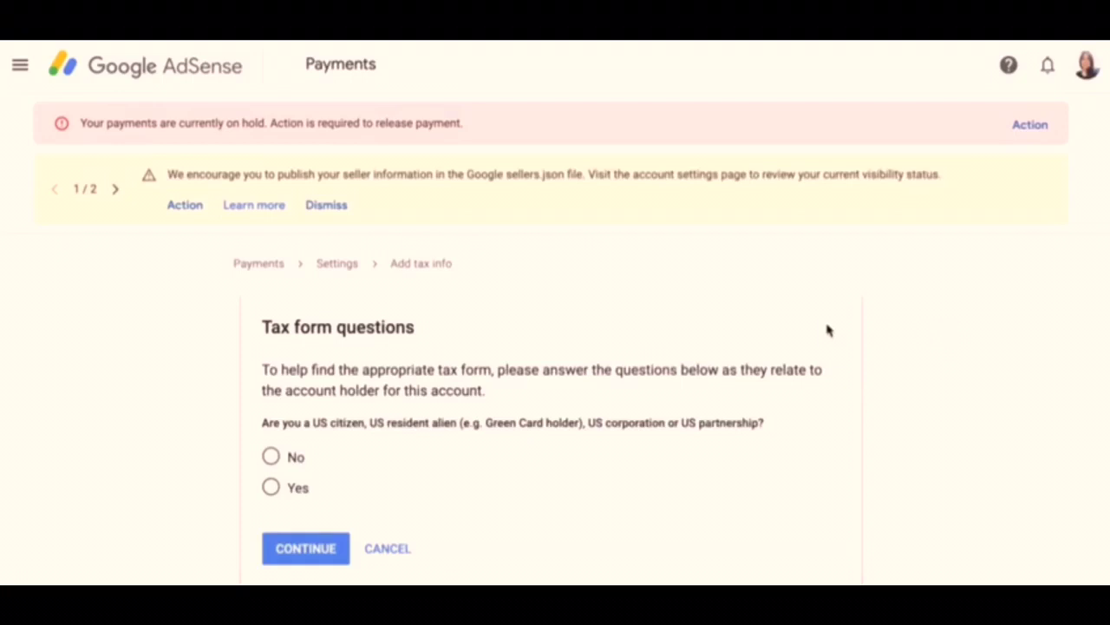
left_click(270, 489)
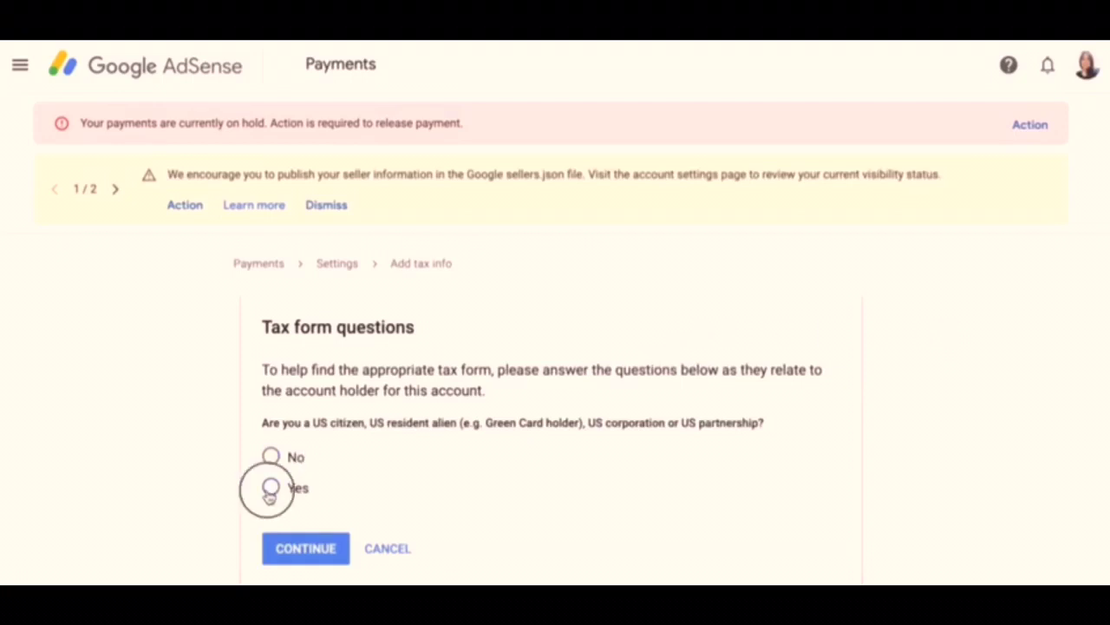
left_click(314, 550)
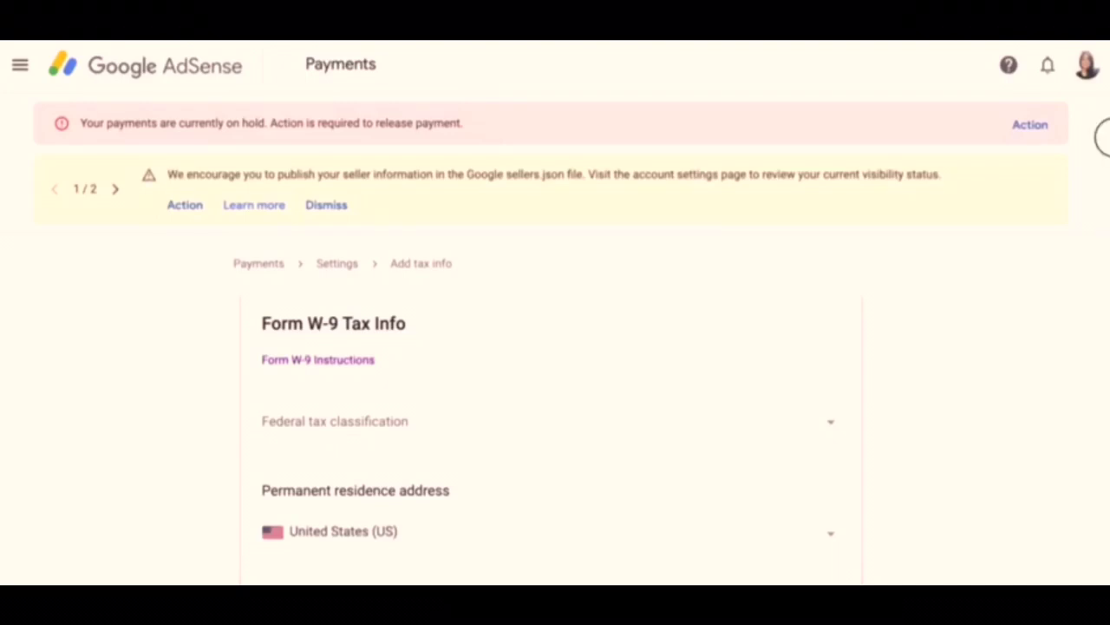
- Set the federal tax classification on Form W-9 to Individual/sole proprietor
scroll(1104, 147, "down", 2)
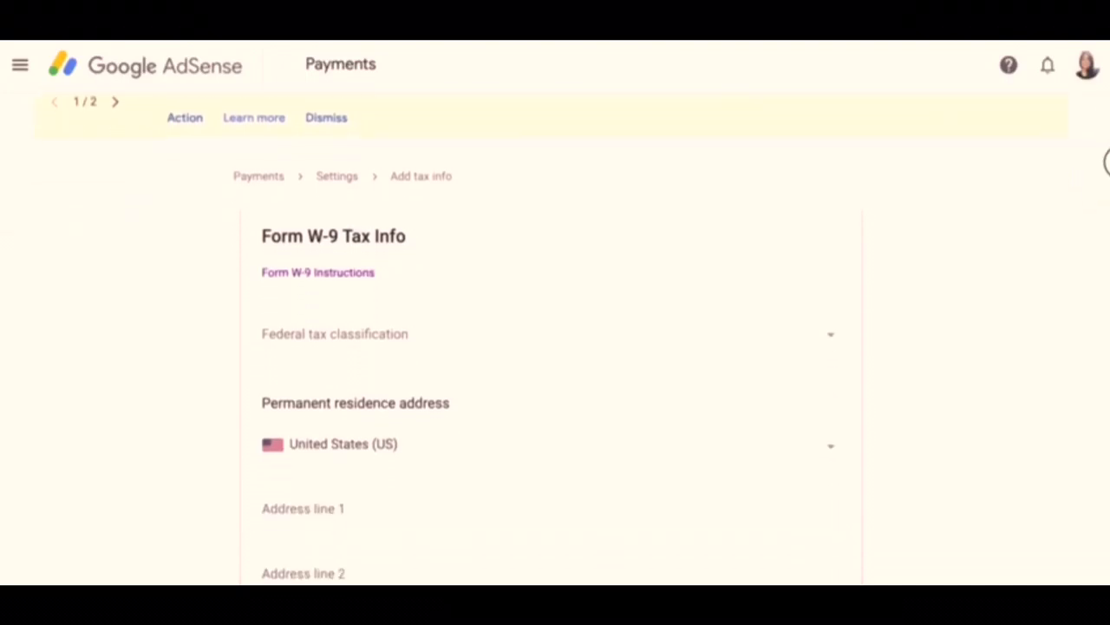
scroll(1102, 159, "up", 2)
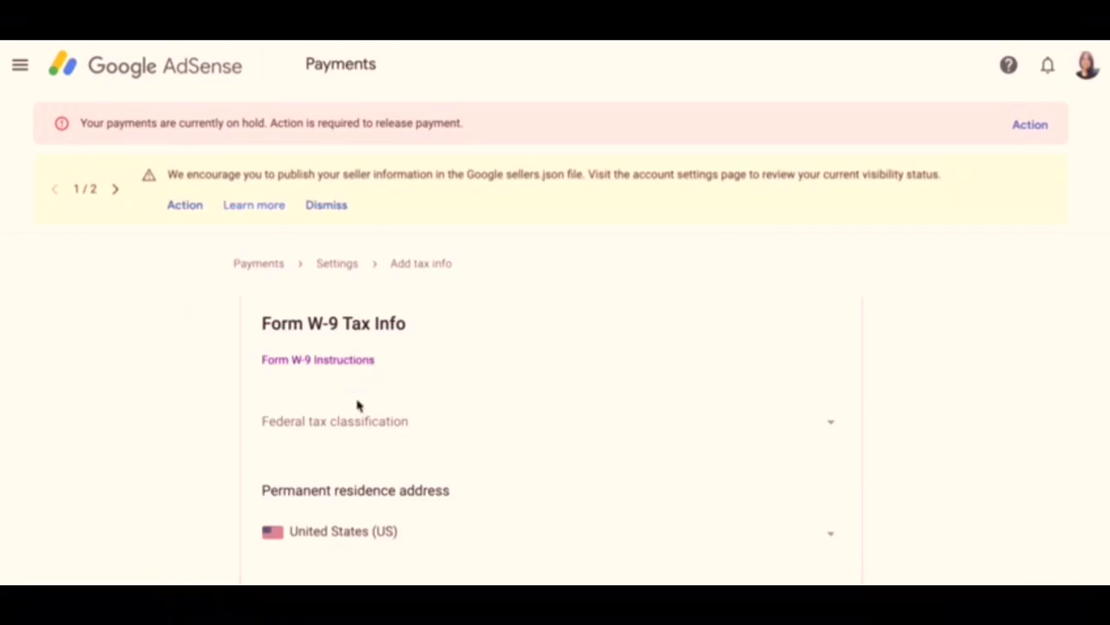
left_click(830, 428)
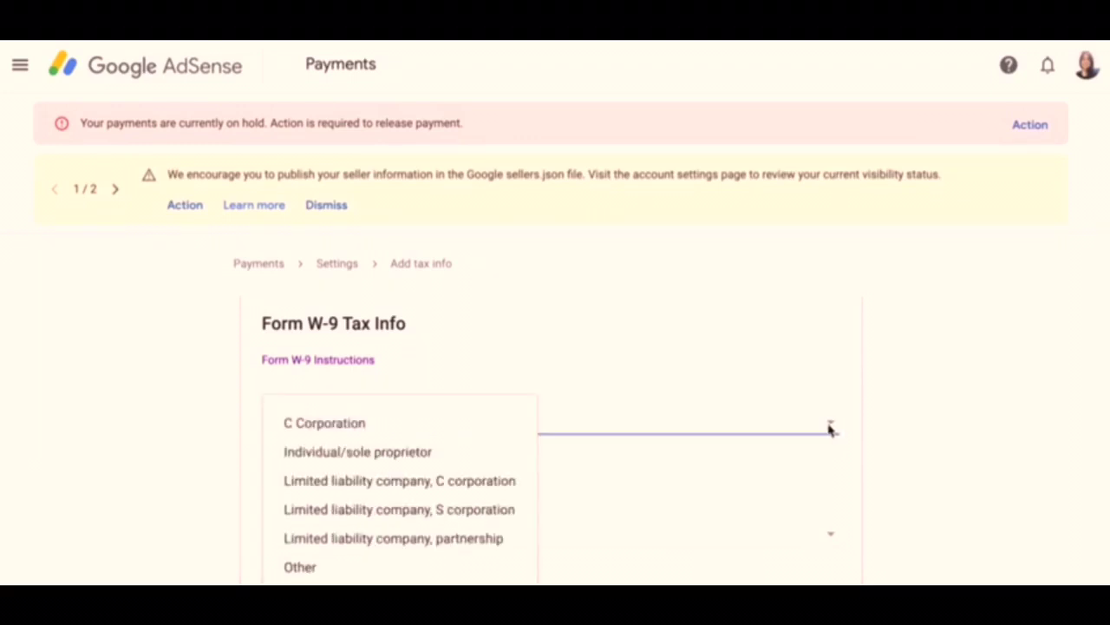
left_click(424, 459)
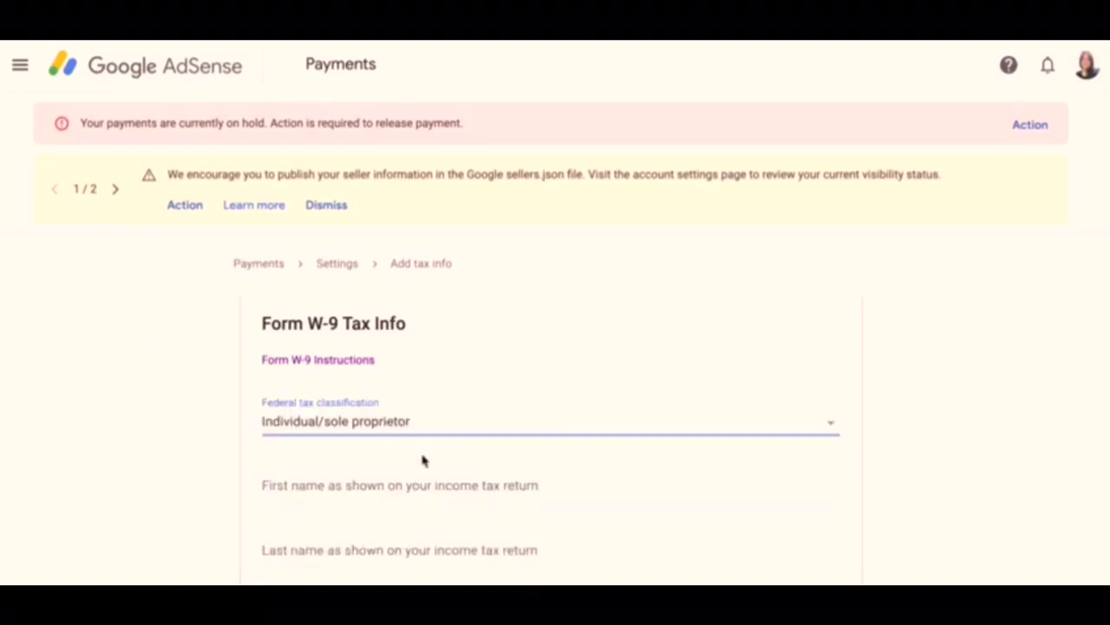
- Enter the account holder's first and last name as shown on the income tax return
scroll(423, 460, "down", 2)
left_click(422, 306)
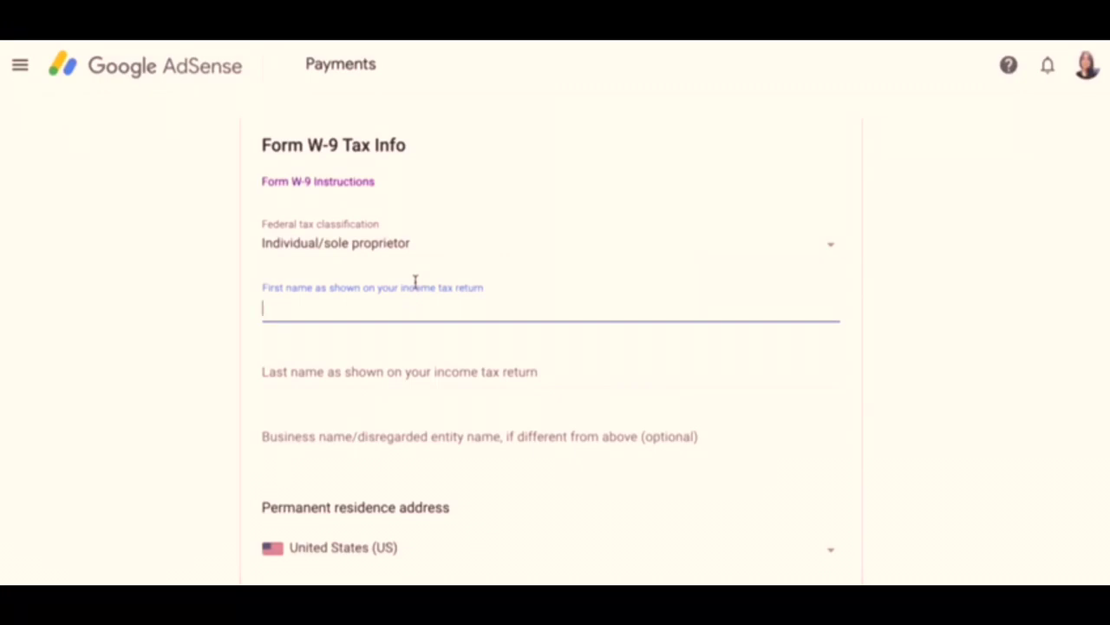
type("M")
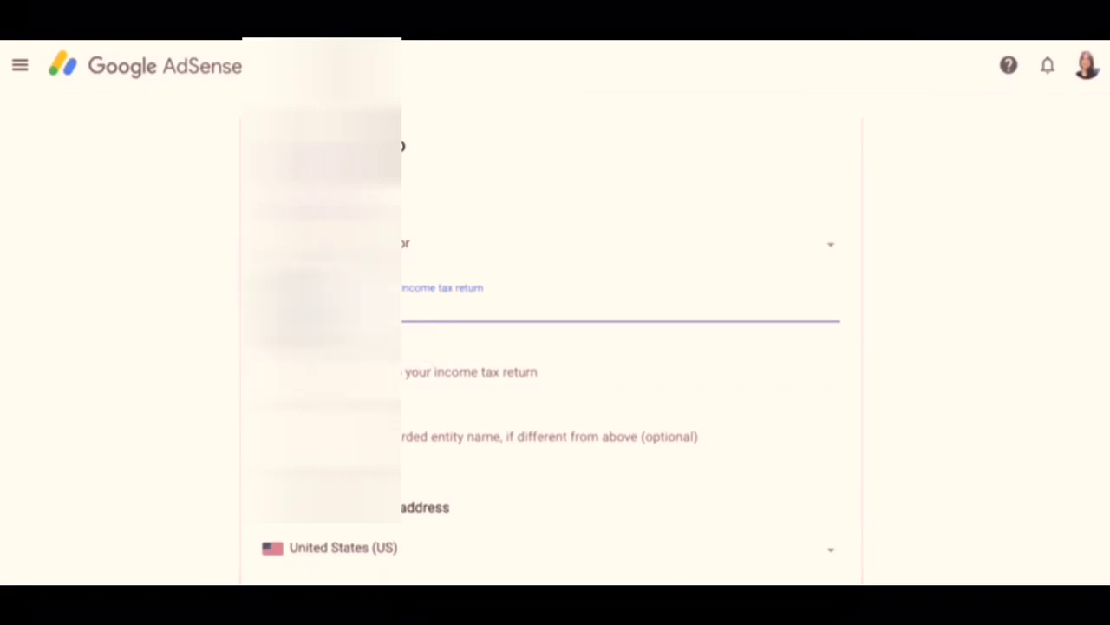
left_click(521, 371)
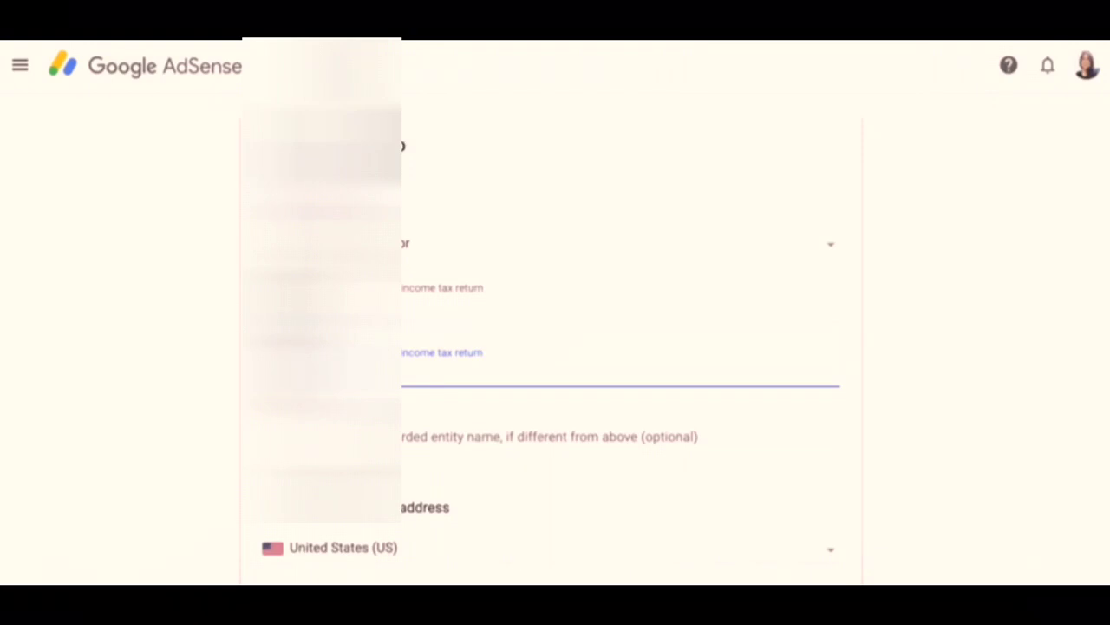
- Fill in the permanent residence address with the account holder's address line 1, city, state and ZIP code
scroll(766, 272, "down", 3)
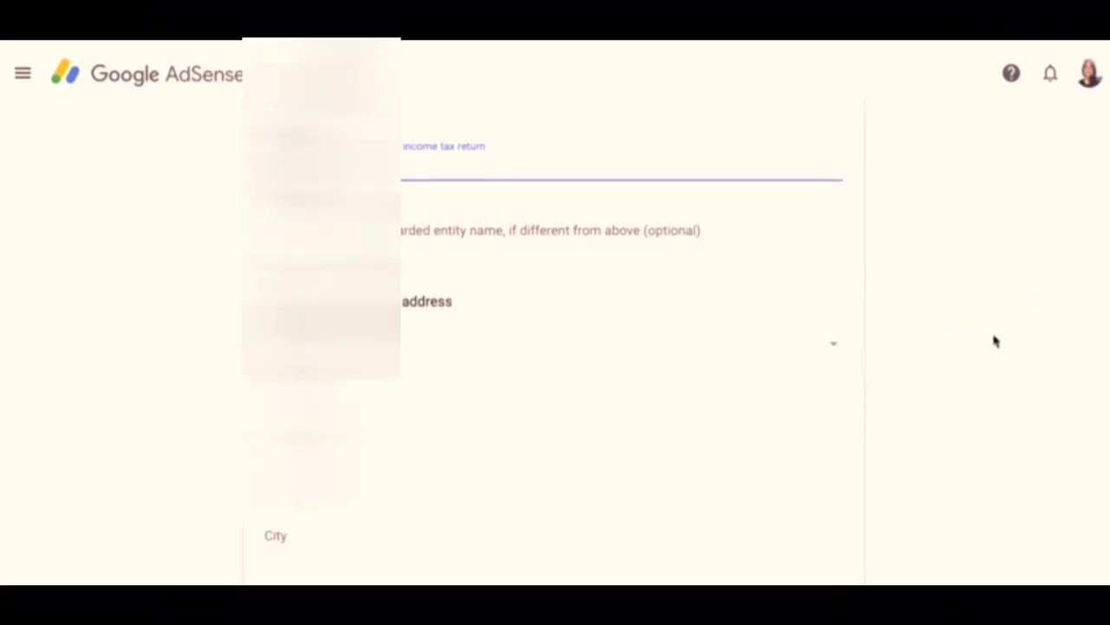
scroll(1105, 295, "down", 2)
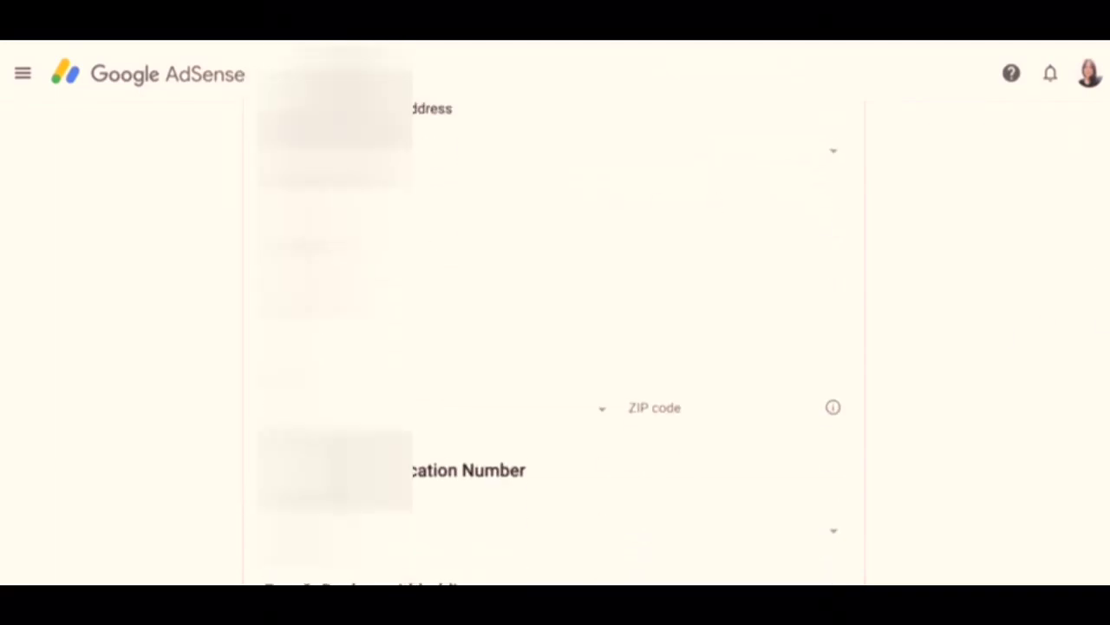
left_click(554, 213)
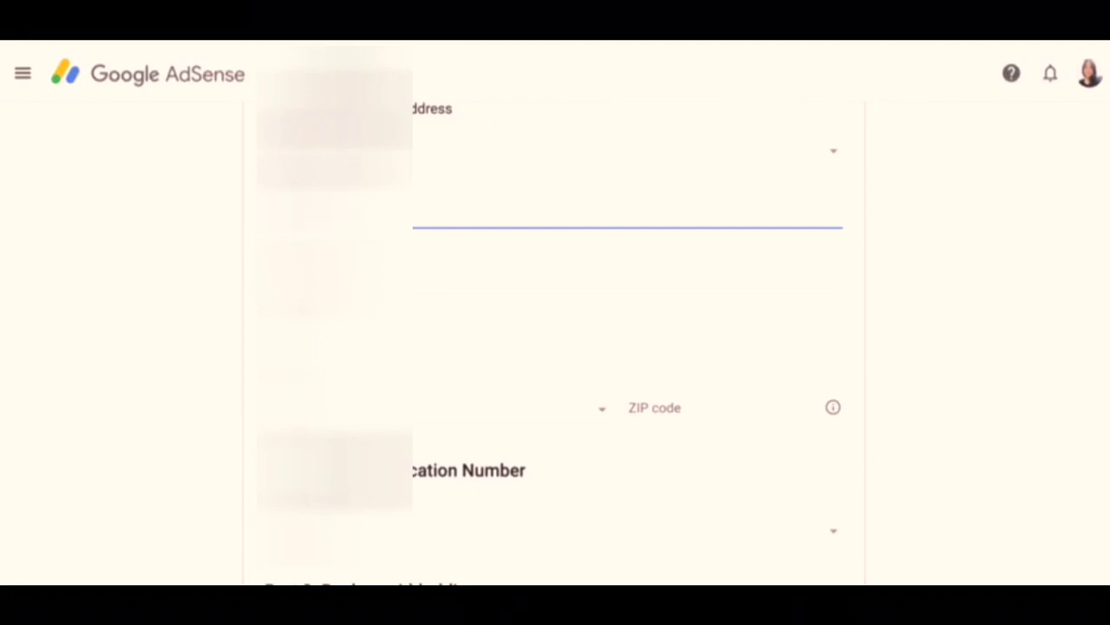
type("P.O. ")
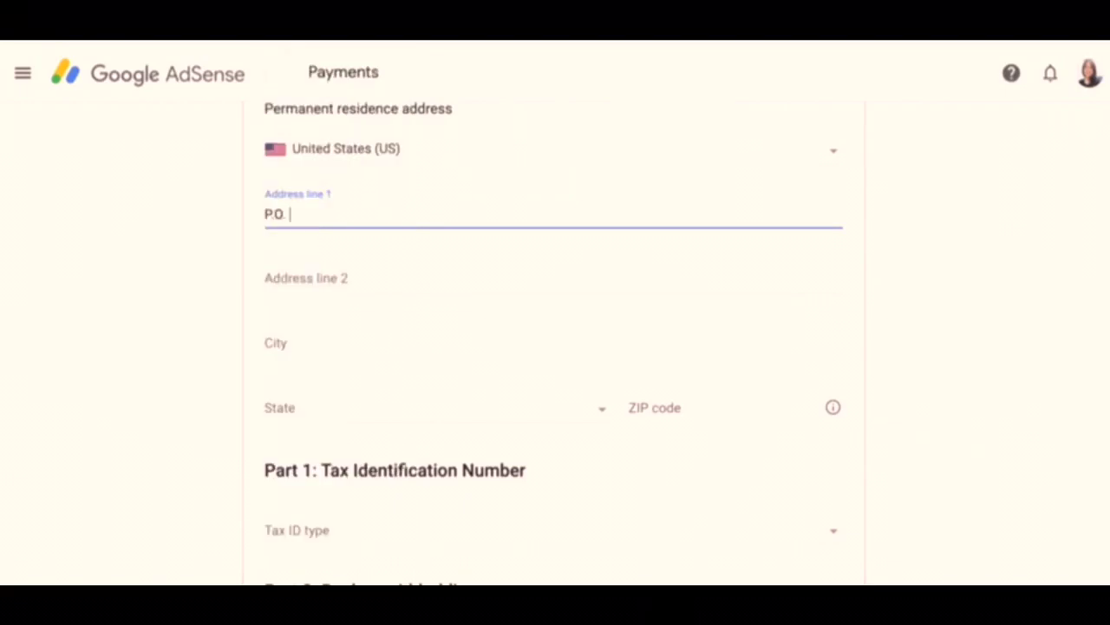
type("Bo")
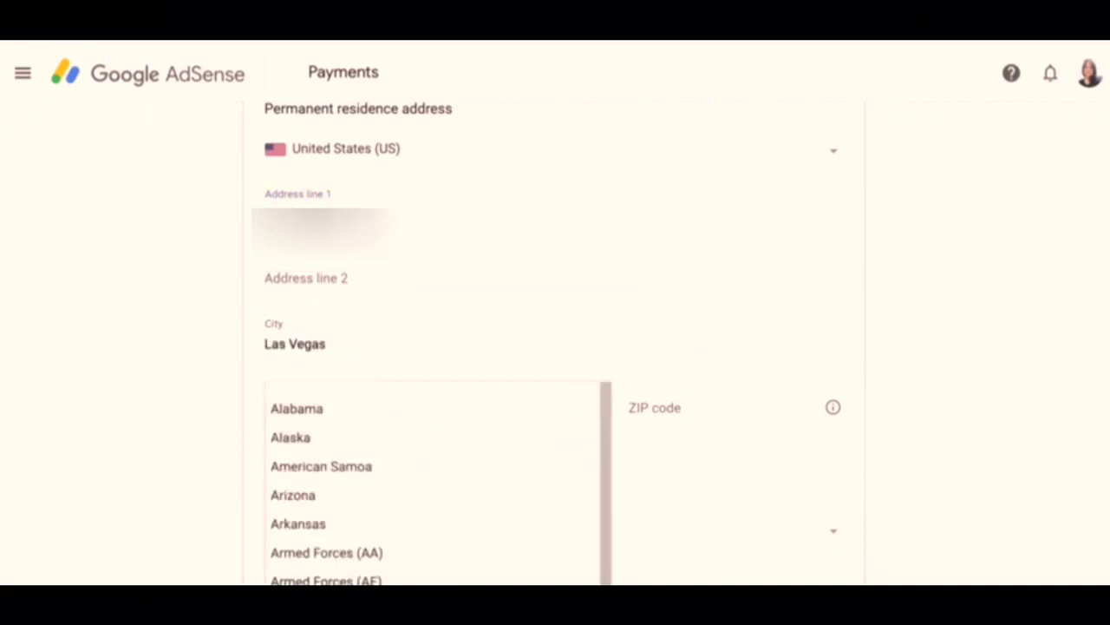
scroll(1100, 310, "down", 3)
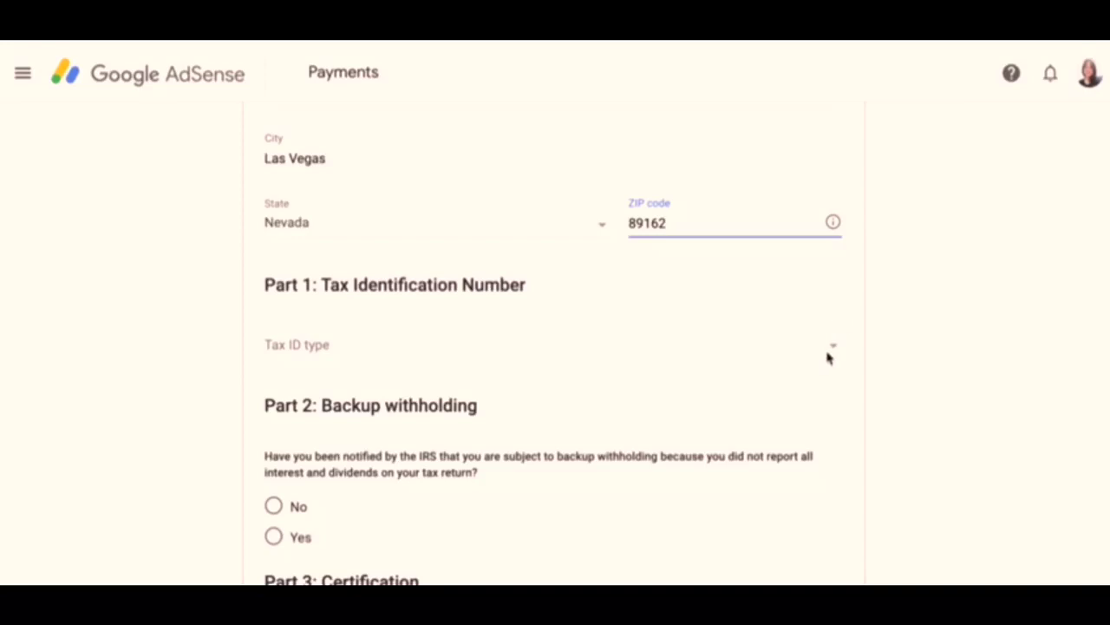
- Set the tax ID type to SSN or ITIN and enter the account holder's tax identification number
left_click(828, 355)
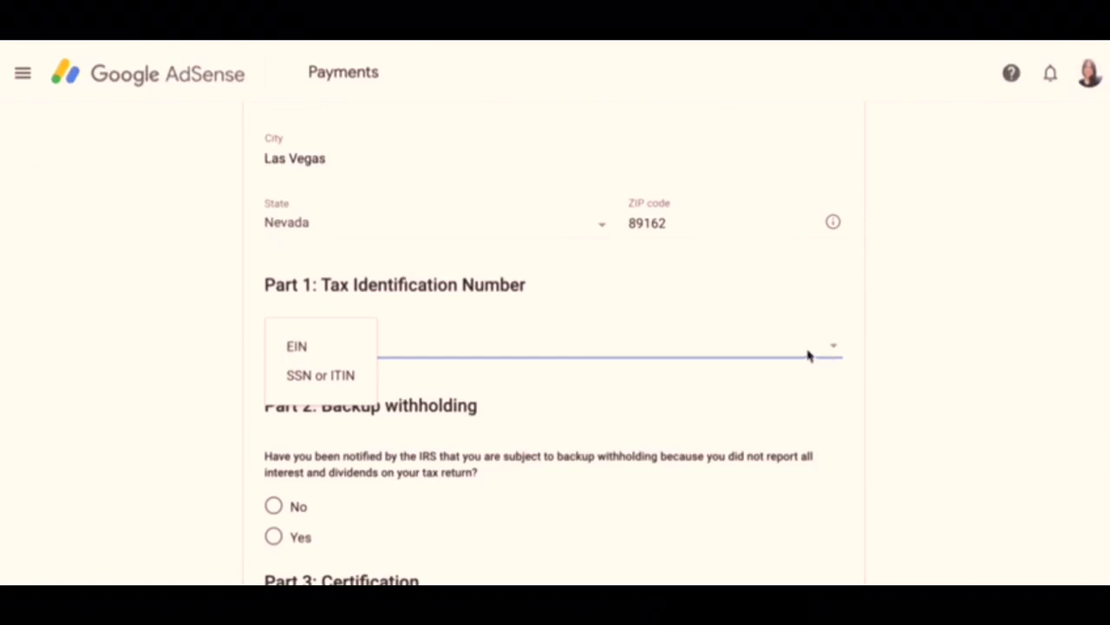
left_click(310, 380)
left_click(319, 412)
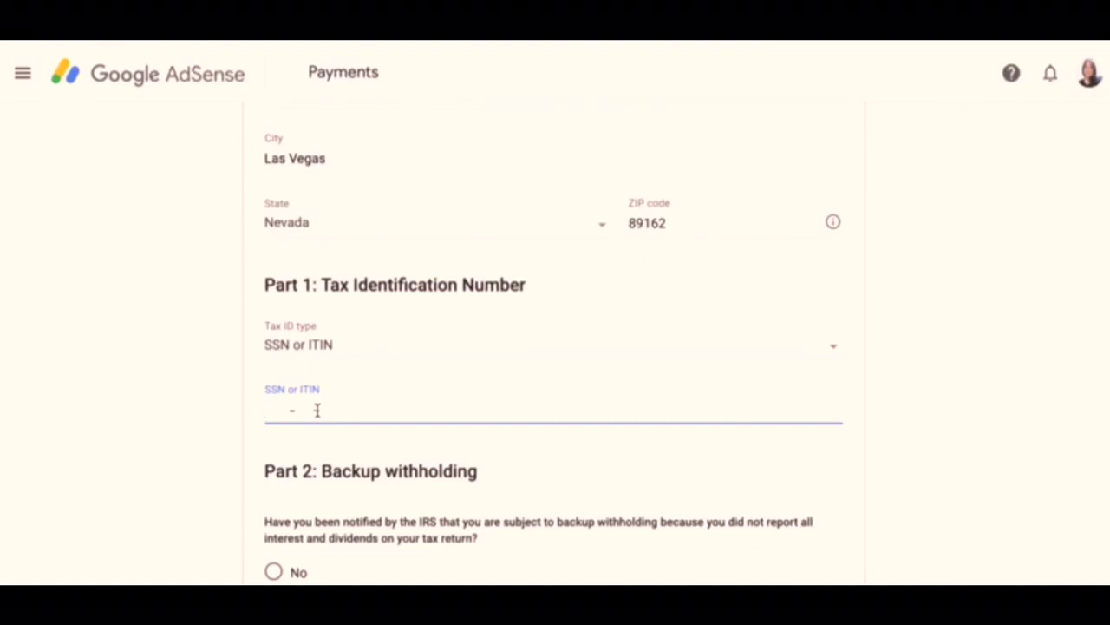
left_click(1101, 379)
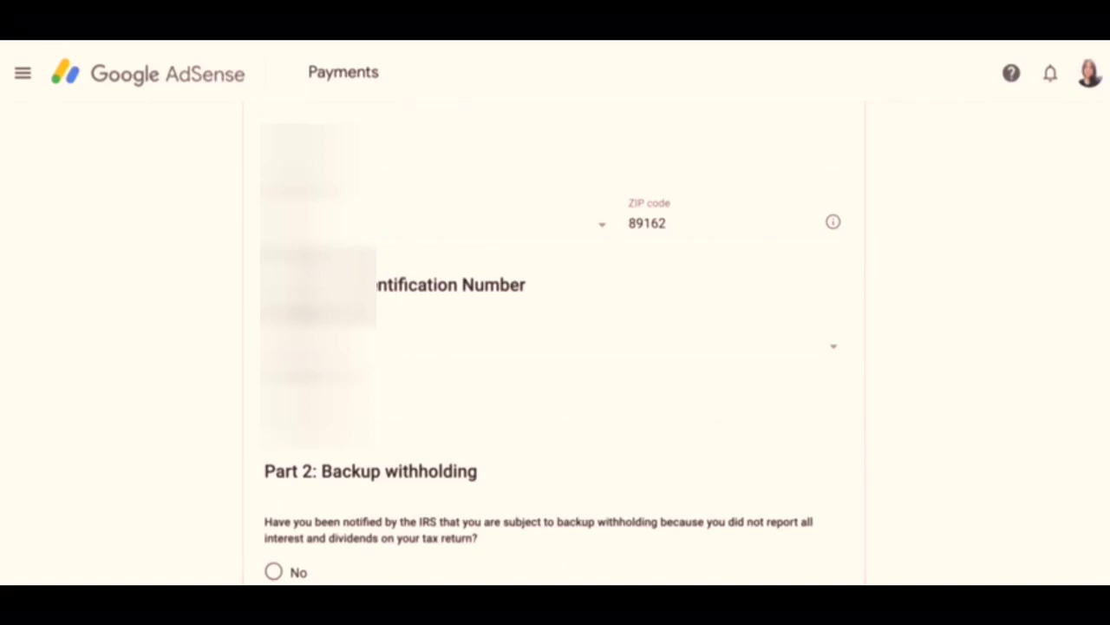
- Answer No to the IRS backup withholding question and sign the Part 3 certification with the account holder's name
scroll(1099, 412, "down", 2)
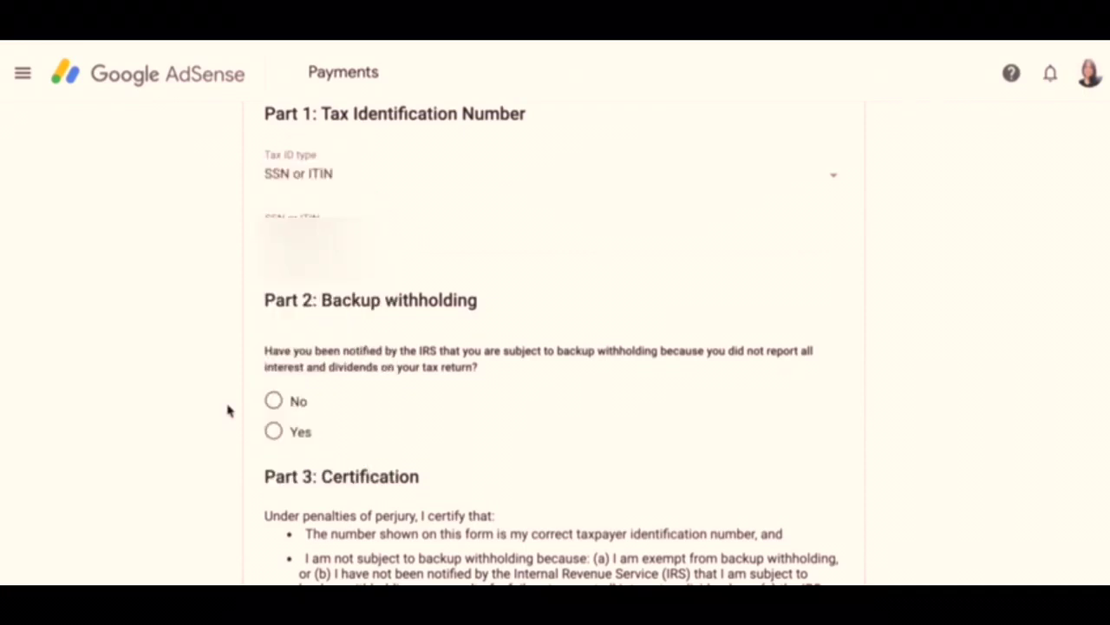
left_click(275, 403)
scroll(1103, 364, "down", 3)
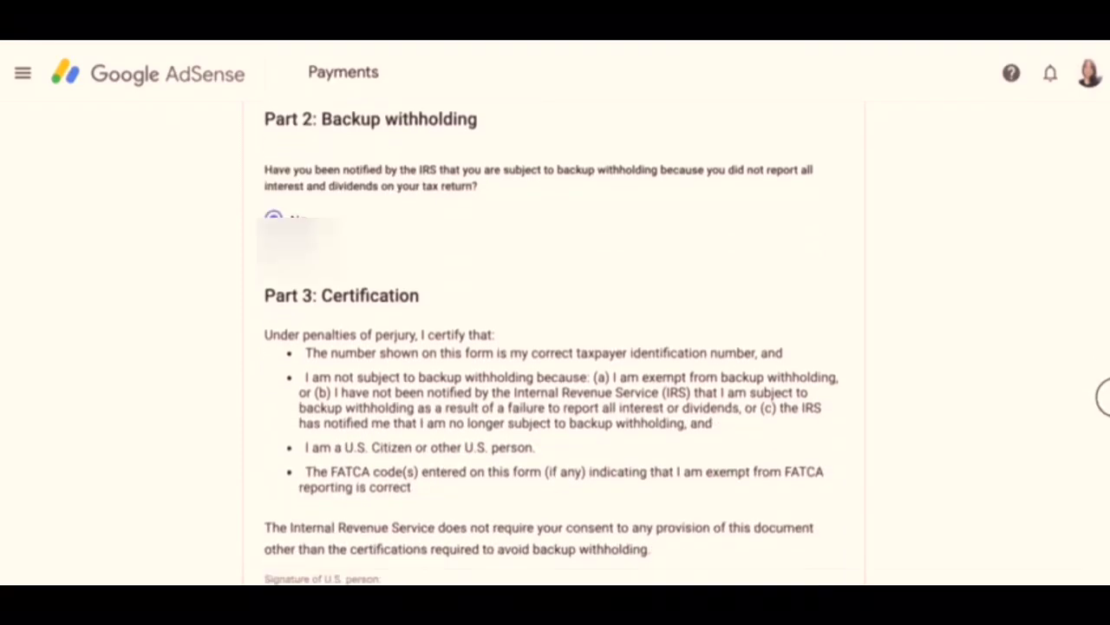
scroll(1103, 397, "down", 1)
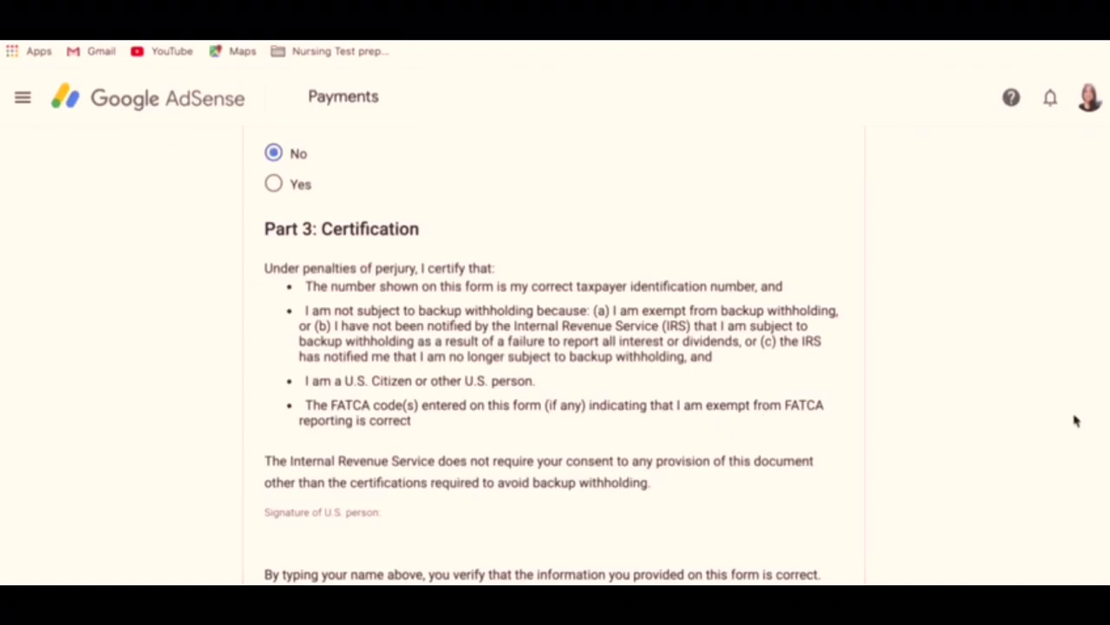
scroll(1103, 460, "down", 2)
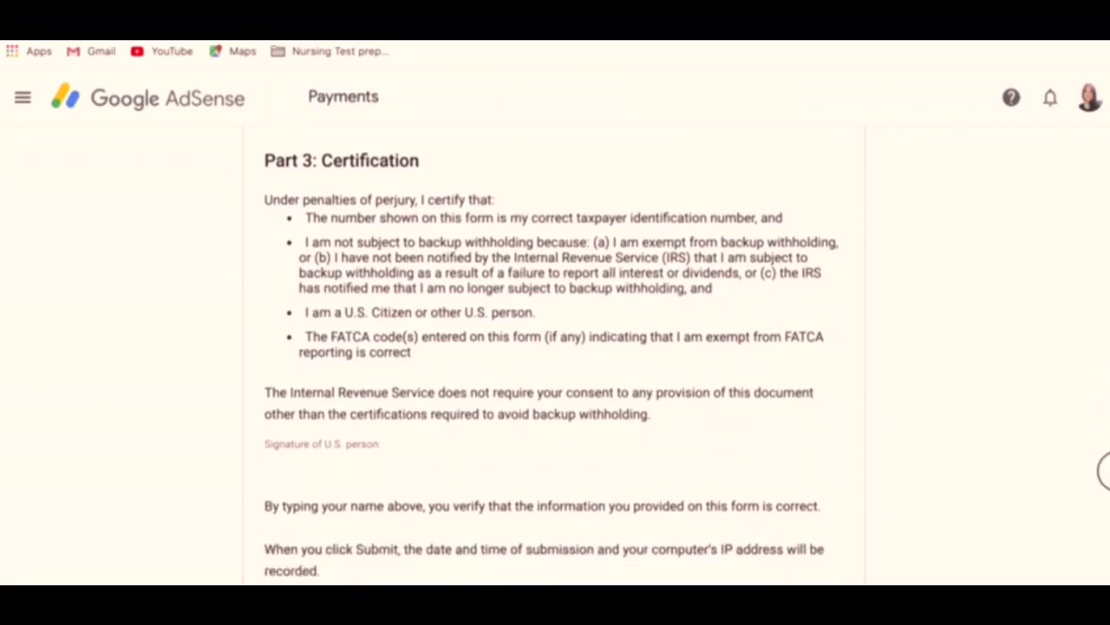
scroll(1104, 471, "down", 1)
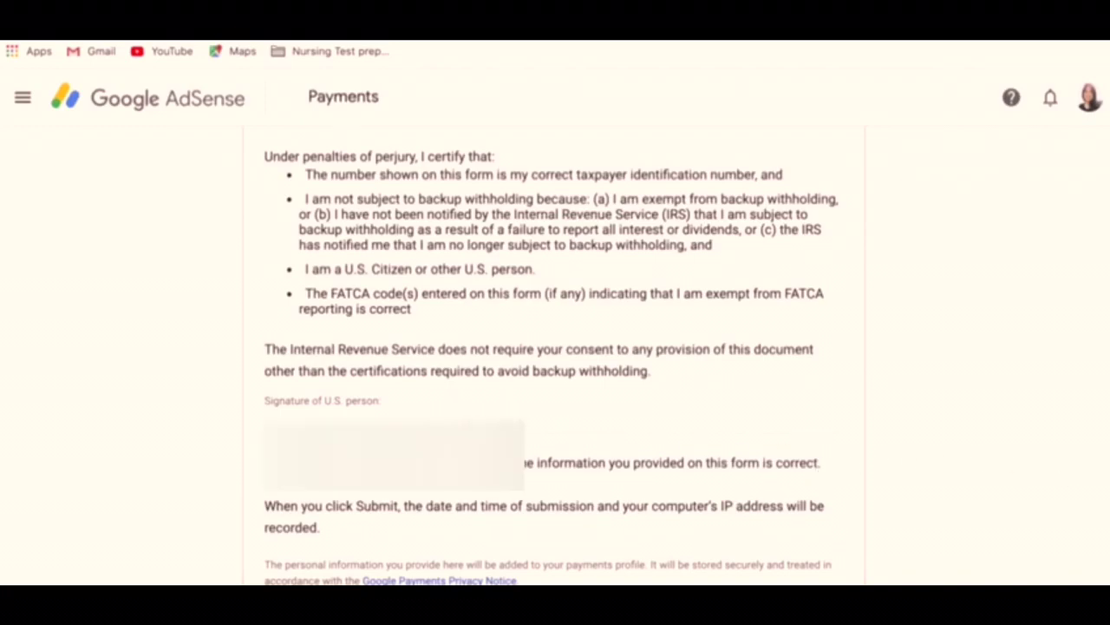
left_click(425, 425)
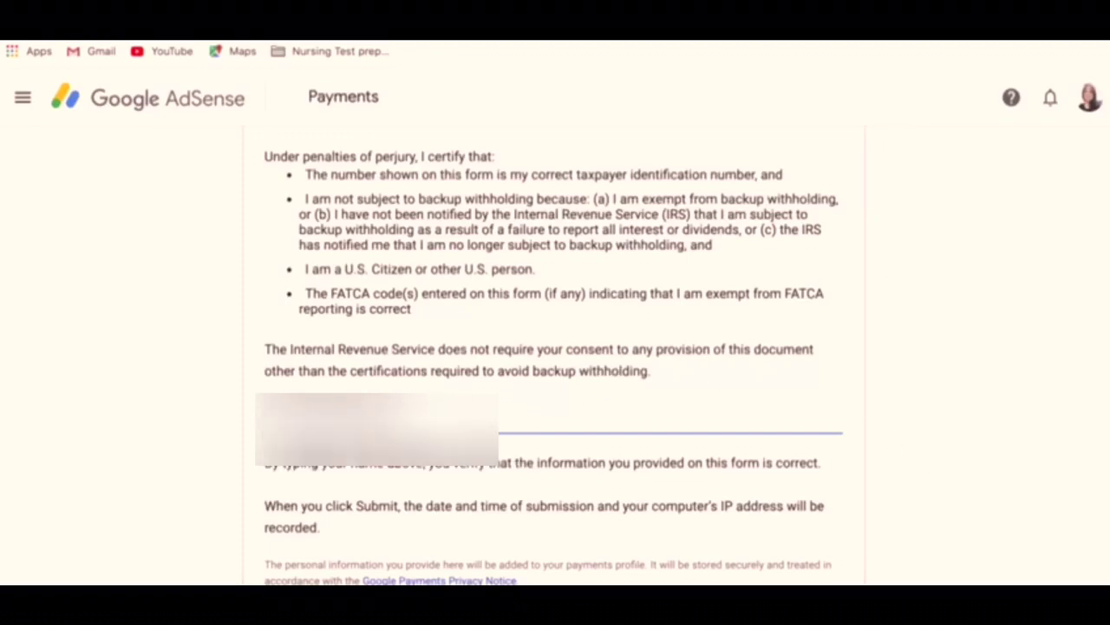
- Review the completed W-9 form, checking the certification, backup withholding, tax ID and address sections
scroll(1104, 463, "down", 3)
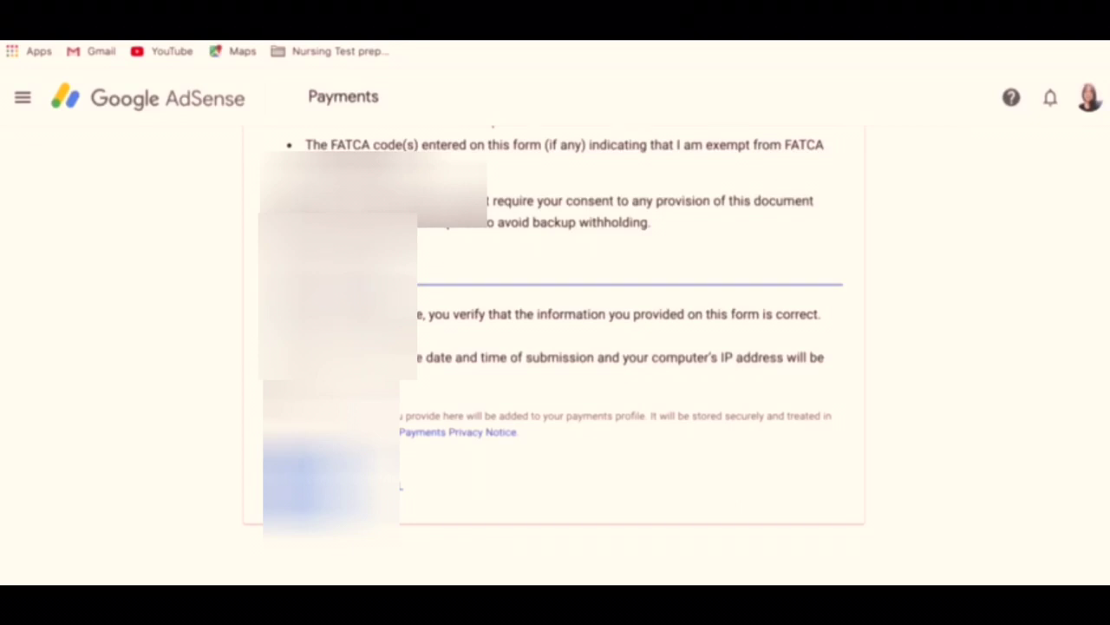
scroll(1103, 489, "up", 5)
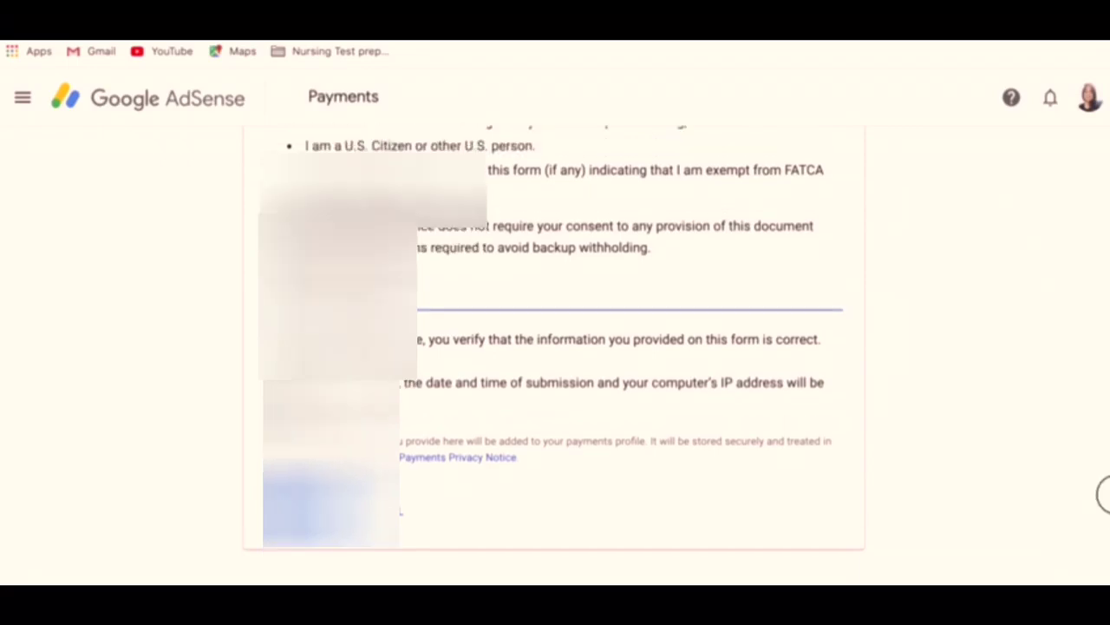
scroll(1105, 422, "up", 8)
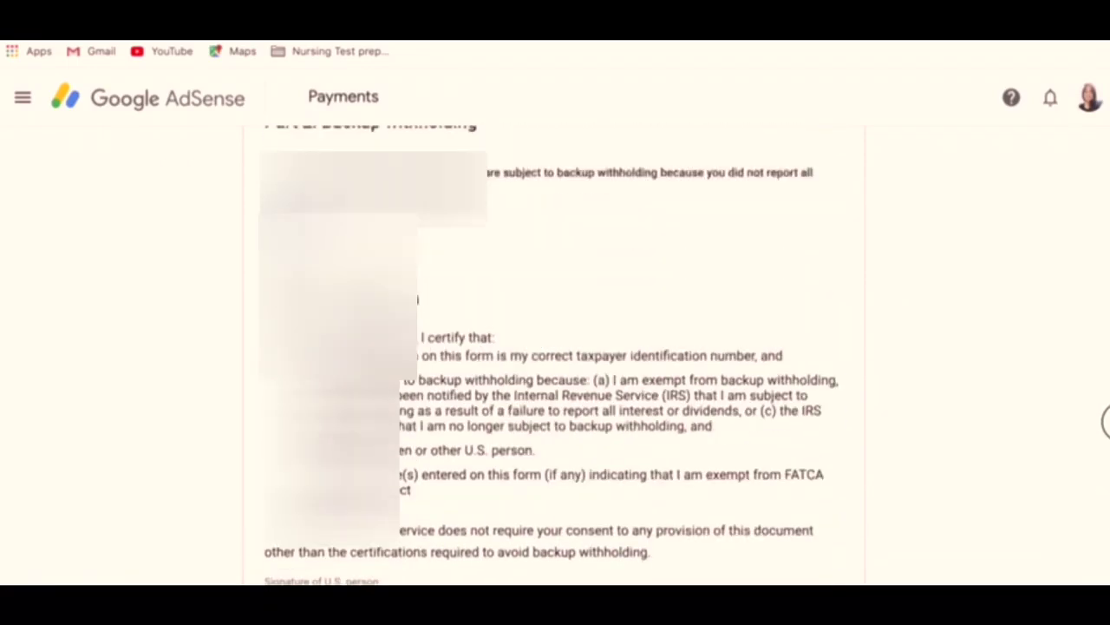
scroll(1106, 286, "down", 3)
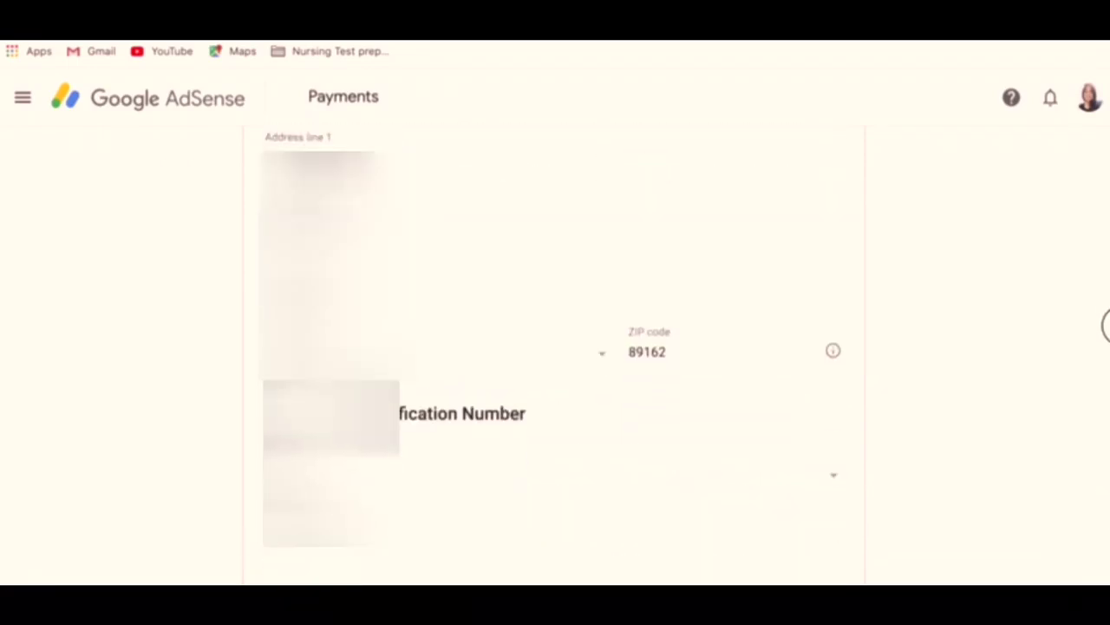
scroll(1106, 269, "up", 4)
scroll(1104, 291, "down", 2)
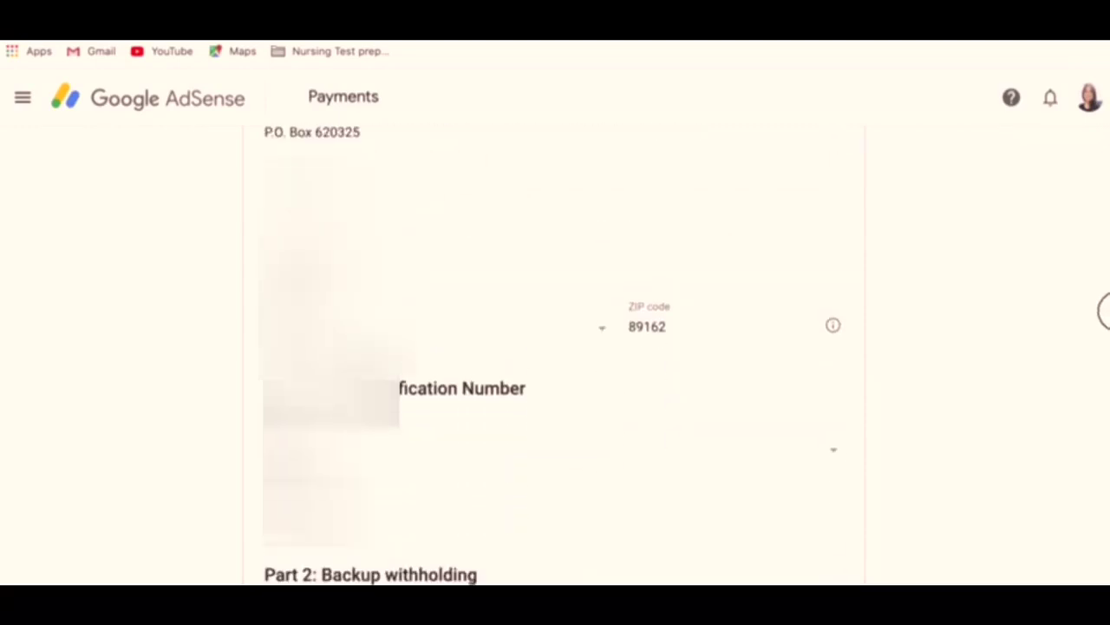